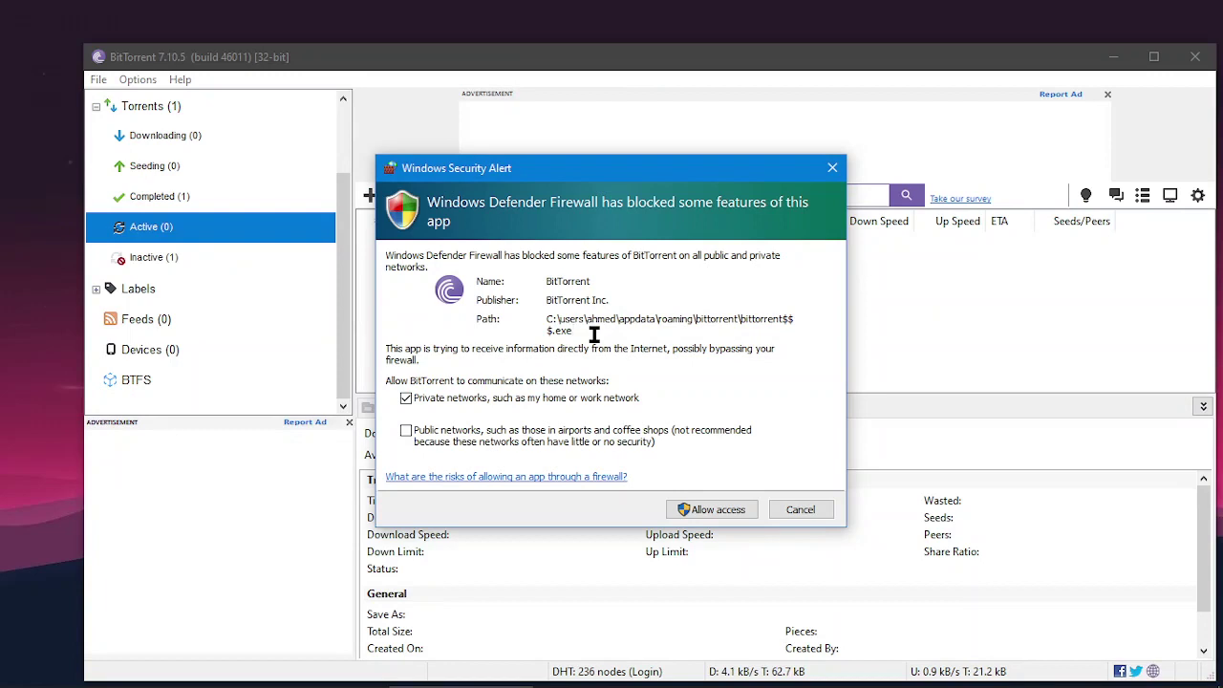
Allow BitTorrent to communicate through Windows Defender Firewall on private networks.
key(Tab)
key(Tab)
key(Tab)
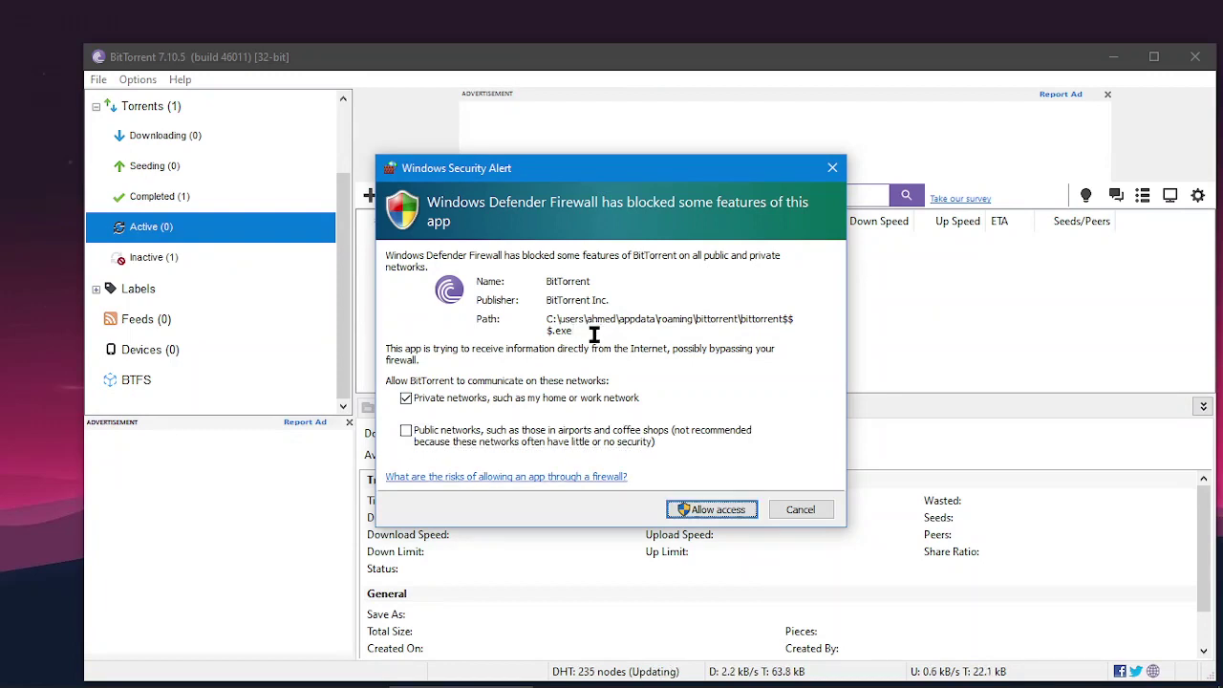
key(Return)
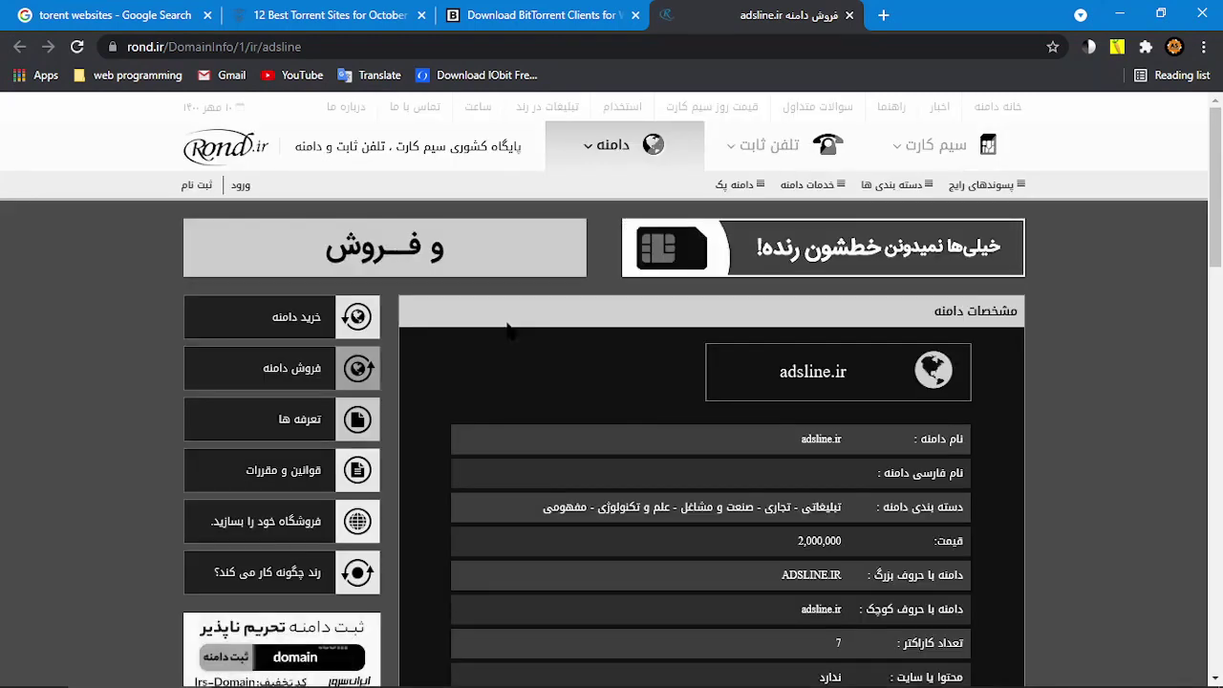
Close the adsline.ir browser tab and leave the browser for the desktop.
key(ctrl+w)
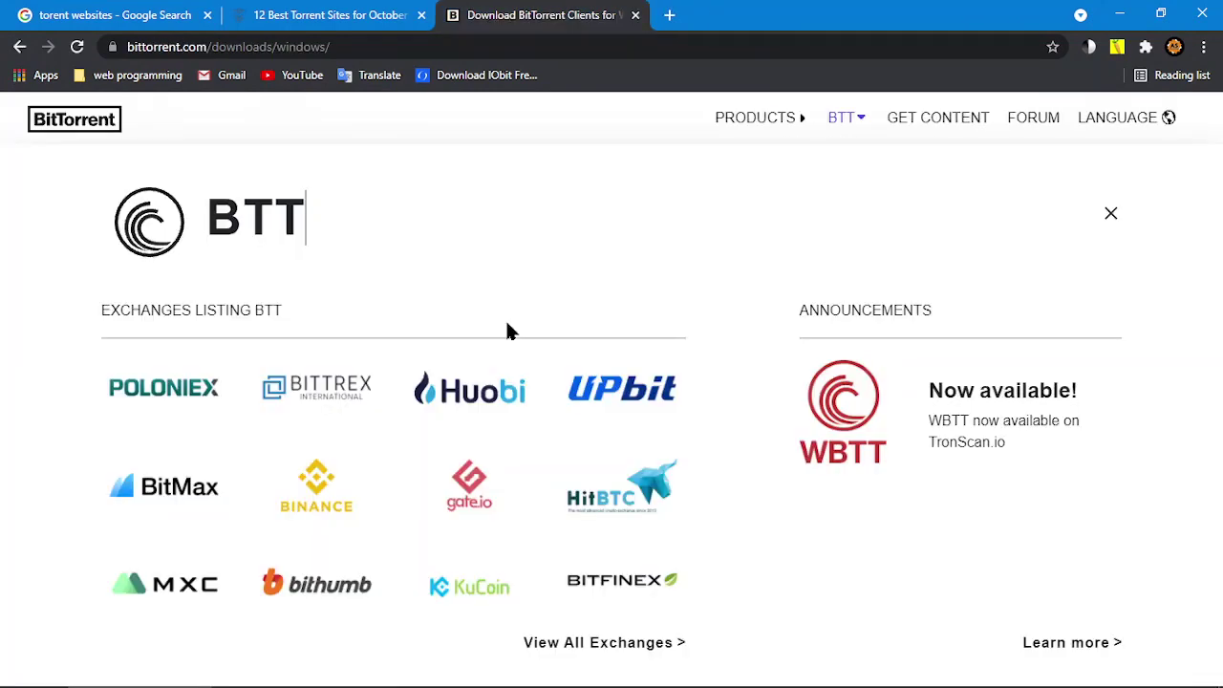
key(super+d)
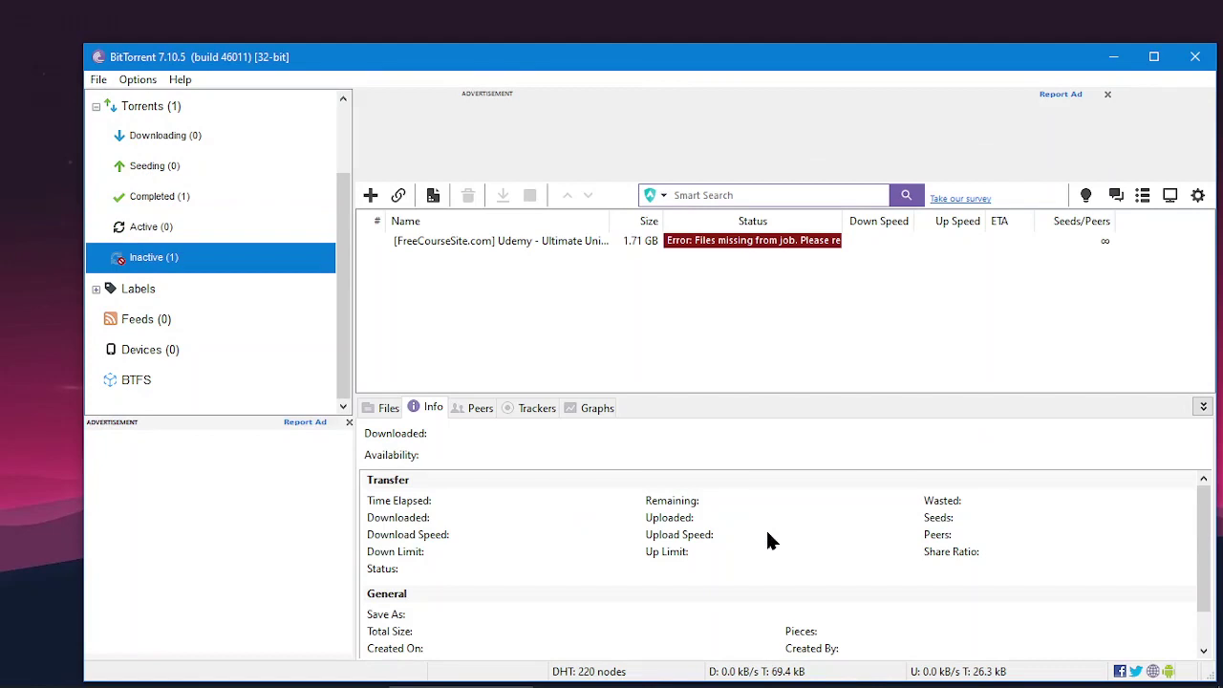
Look through BitTorrent's sidebar categories, including Labels, Seeding, Completed and Downloading, ending on the full Torrents list.
key(Down)
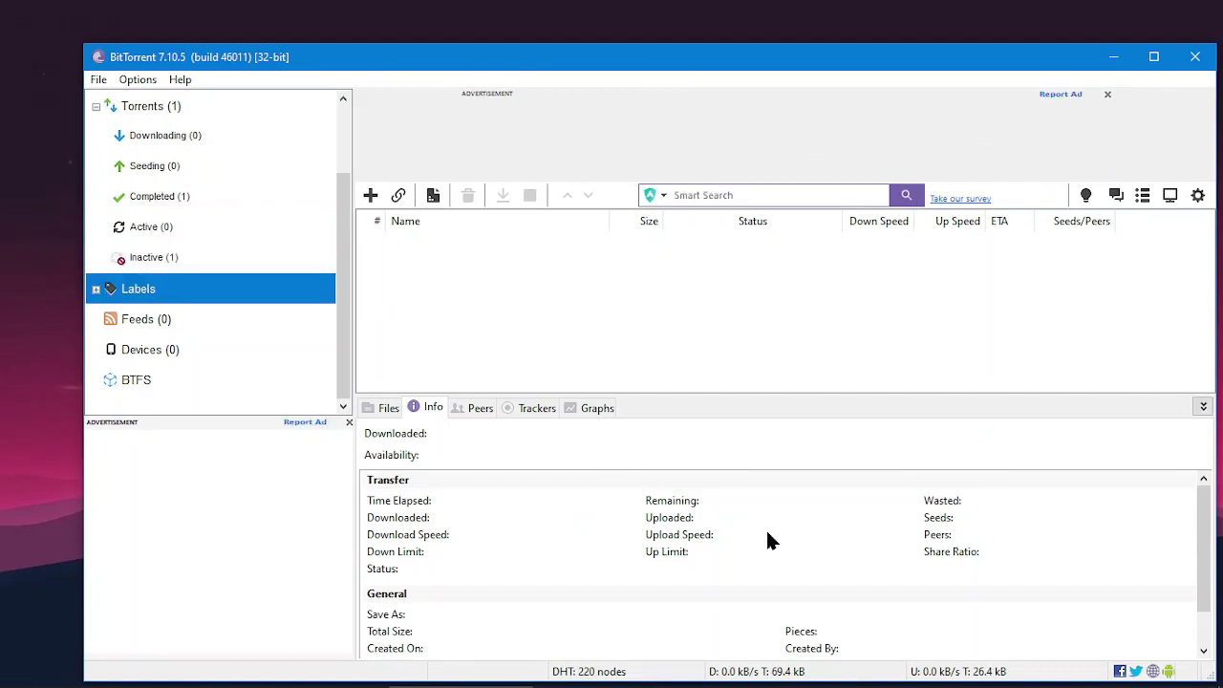
key(Up)
key(Up)
key(Up)
key(Up)
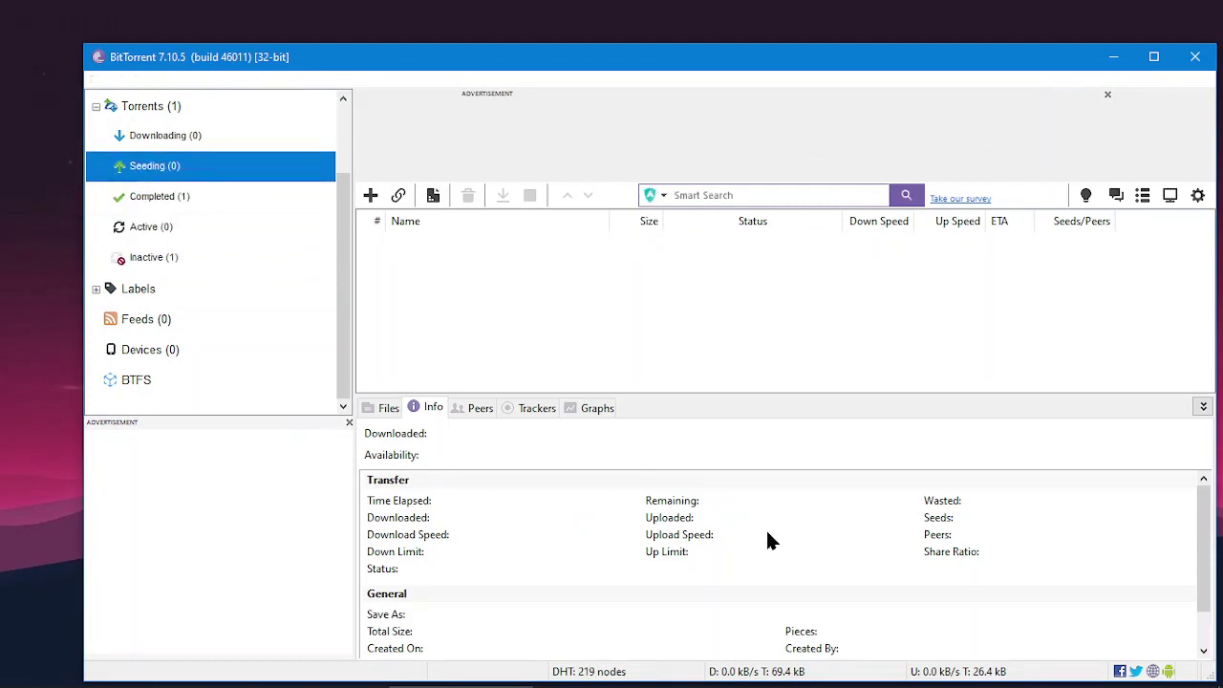
key(Down)
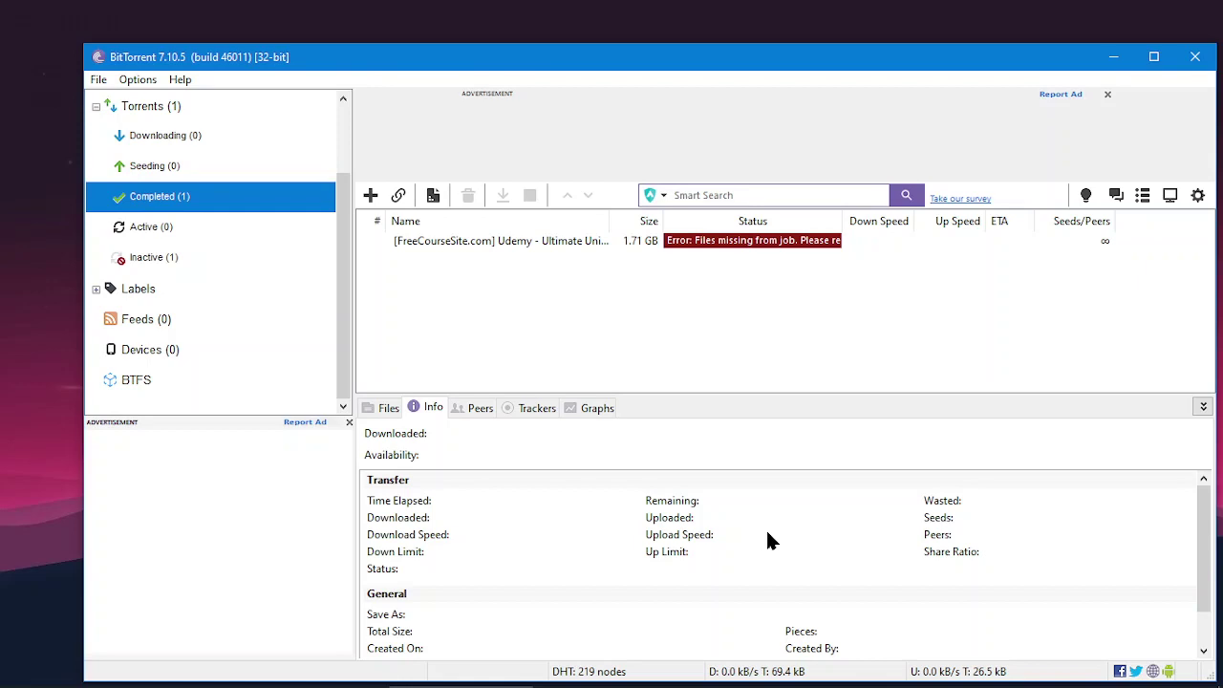
key(Up)
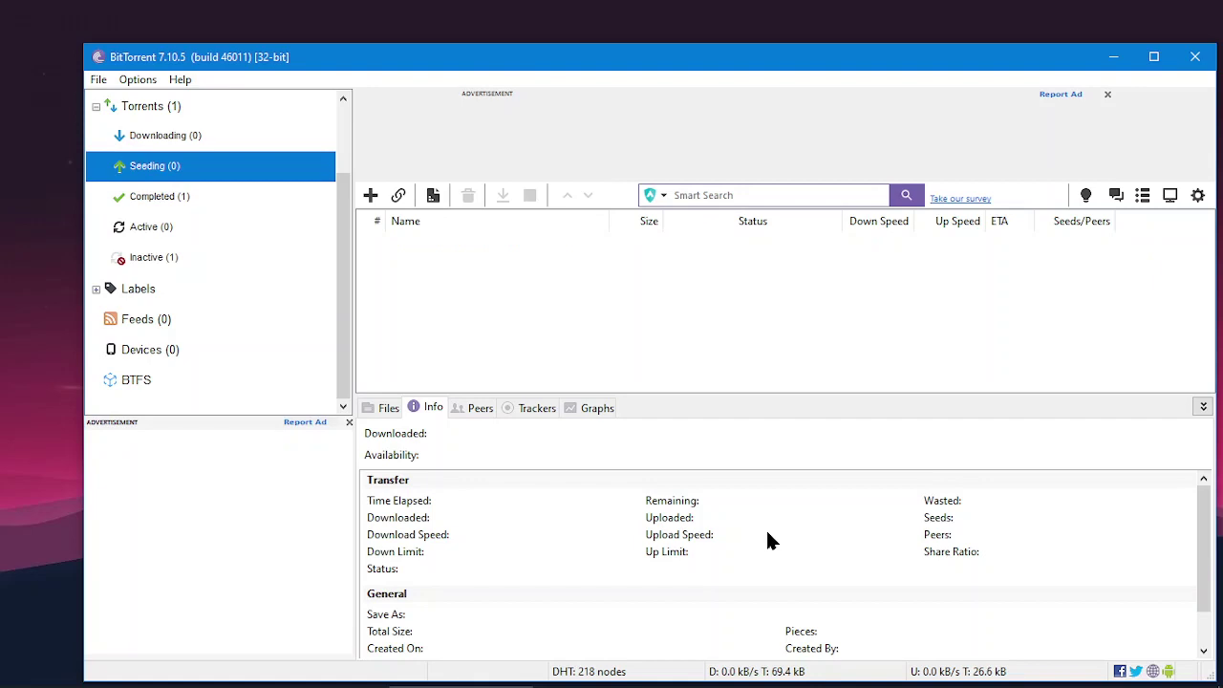
key(Up)
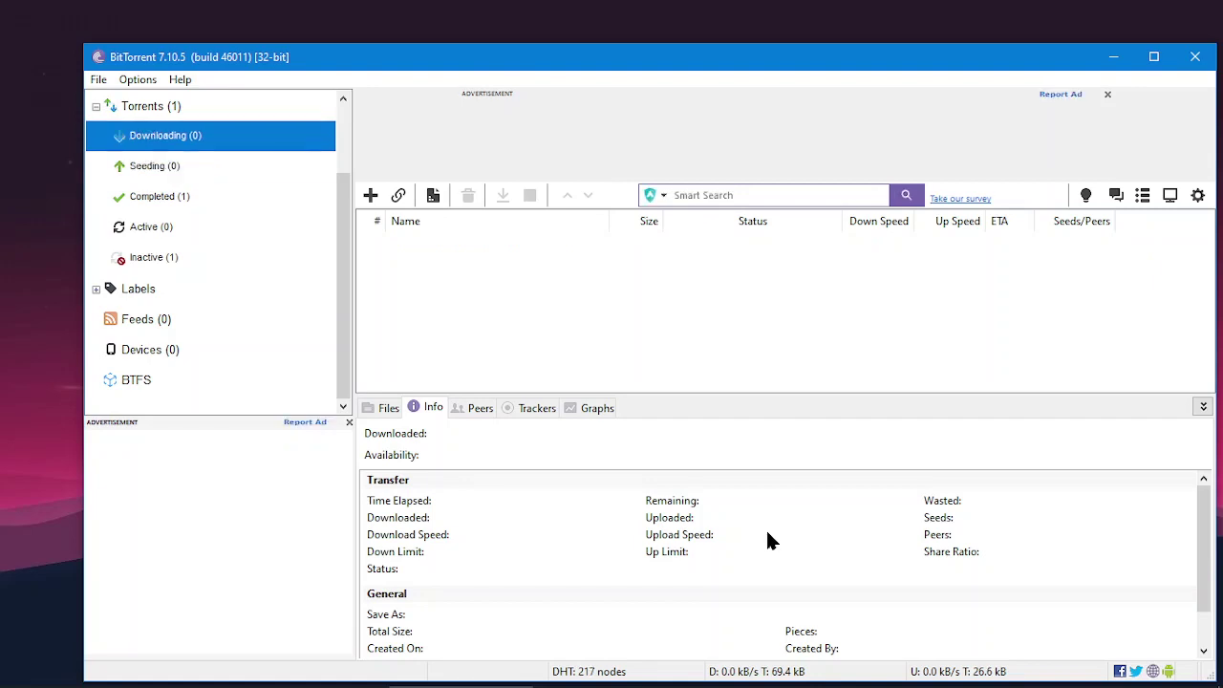
key(Up)
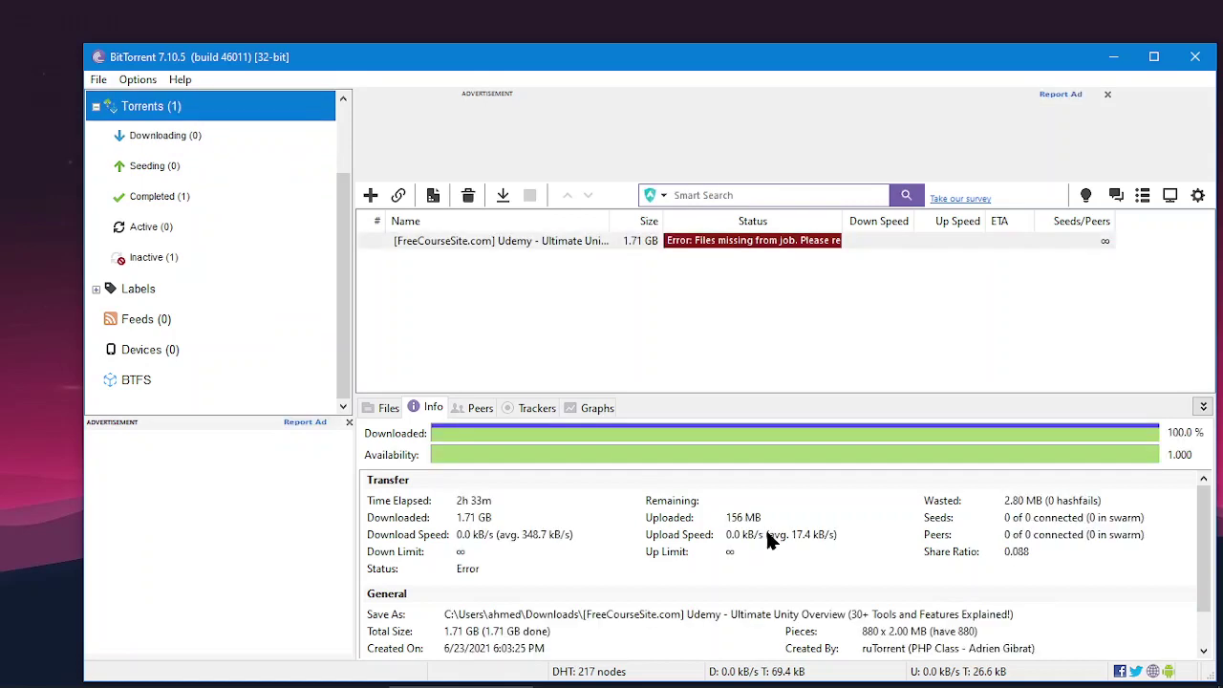
key(Up)
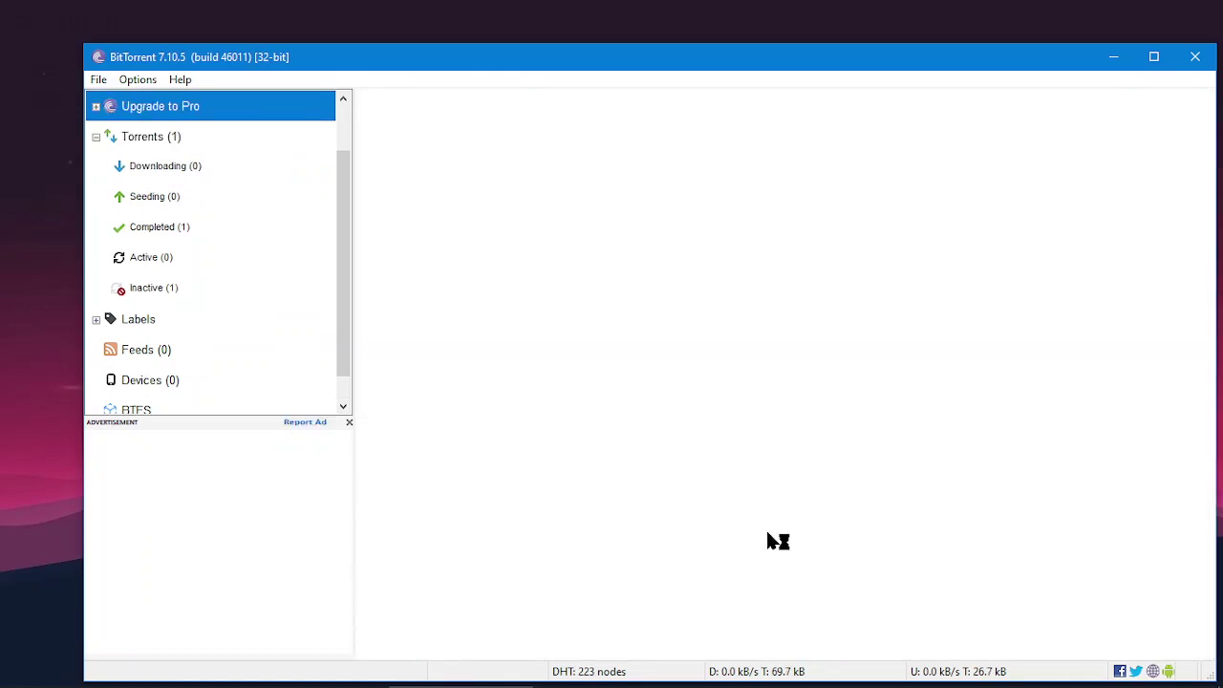
key(Down)
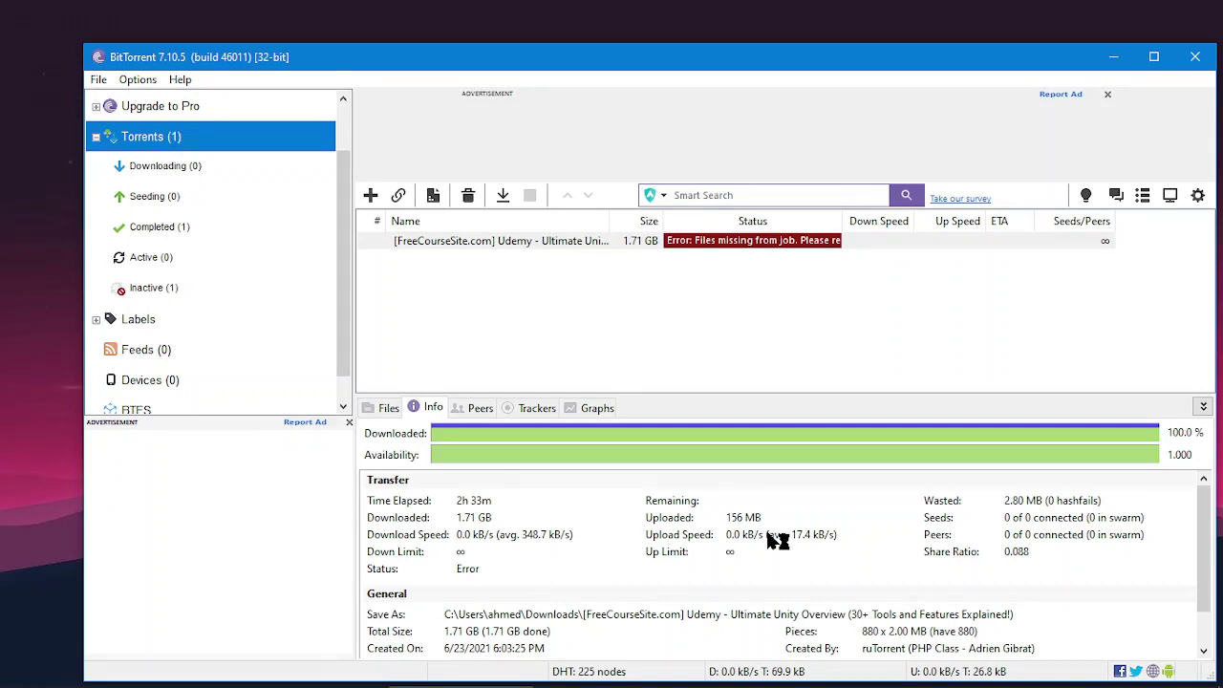
Close the BitTorrent window and select the Windows-Movie-Maker torrent file in the download folder on drive D.
key(alt+F4)
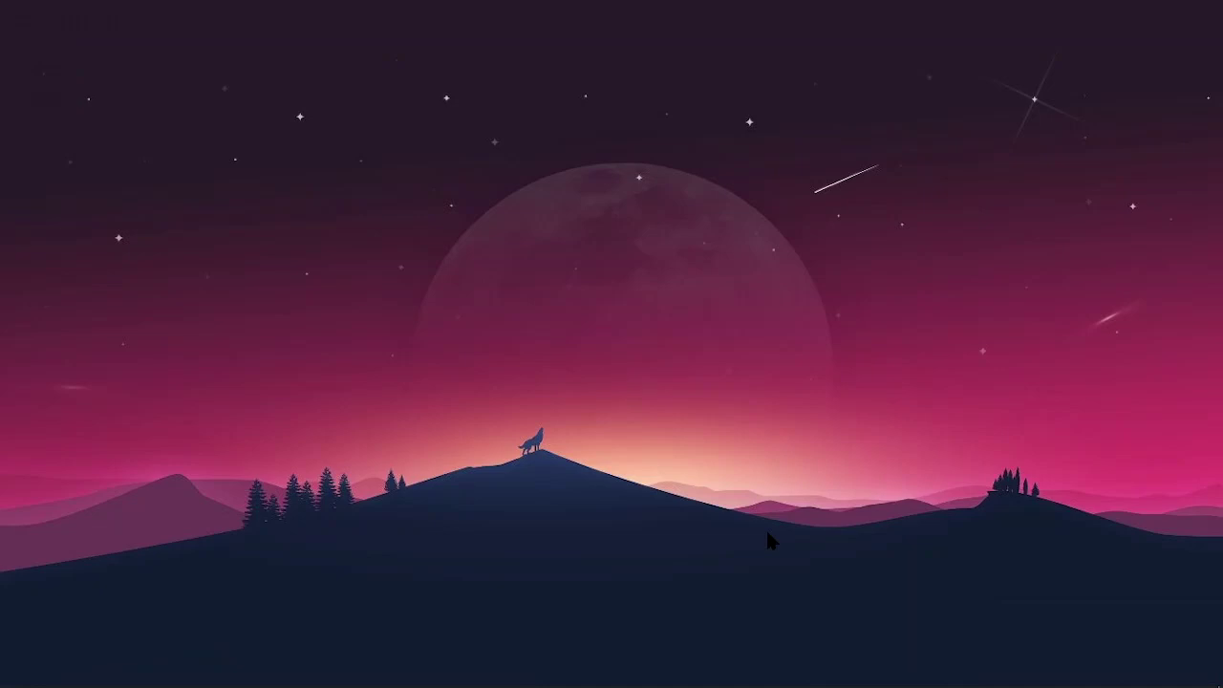
key(alt+Tab)
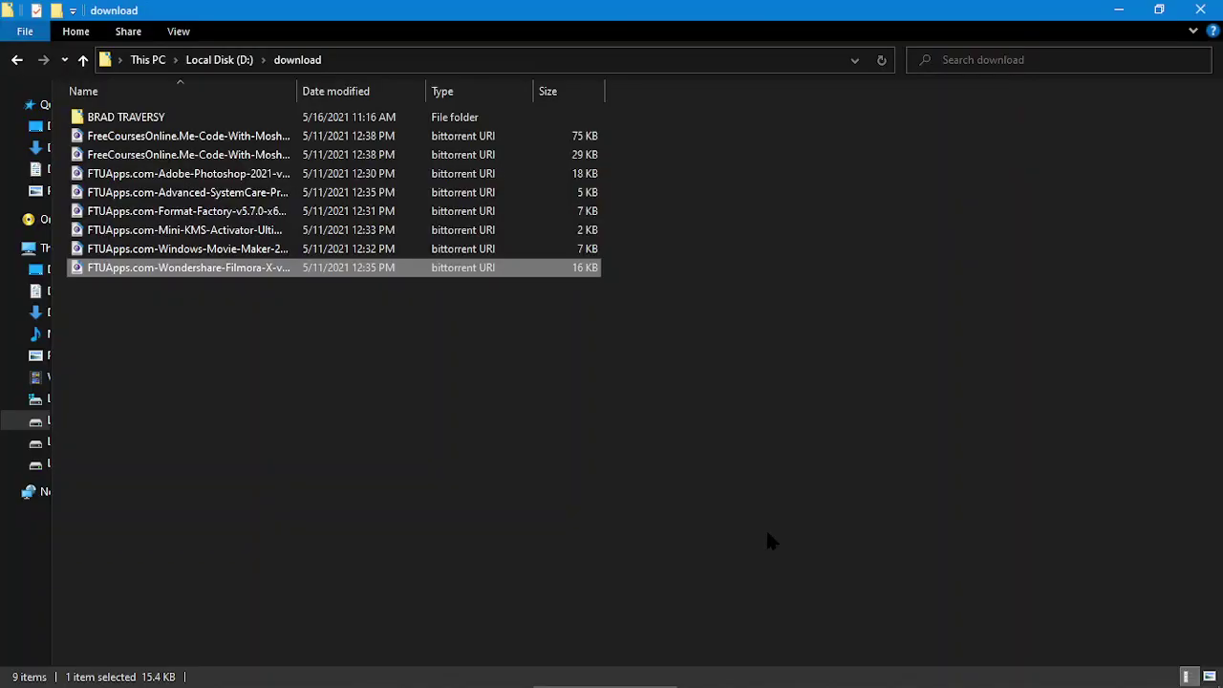
key(Up)
key(Down)
key(Up)
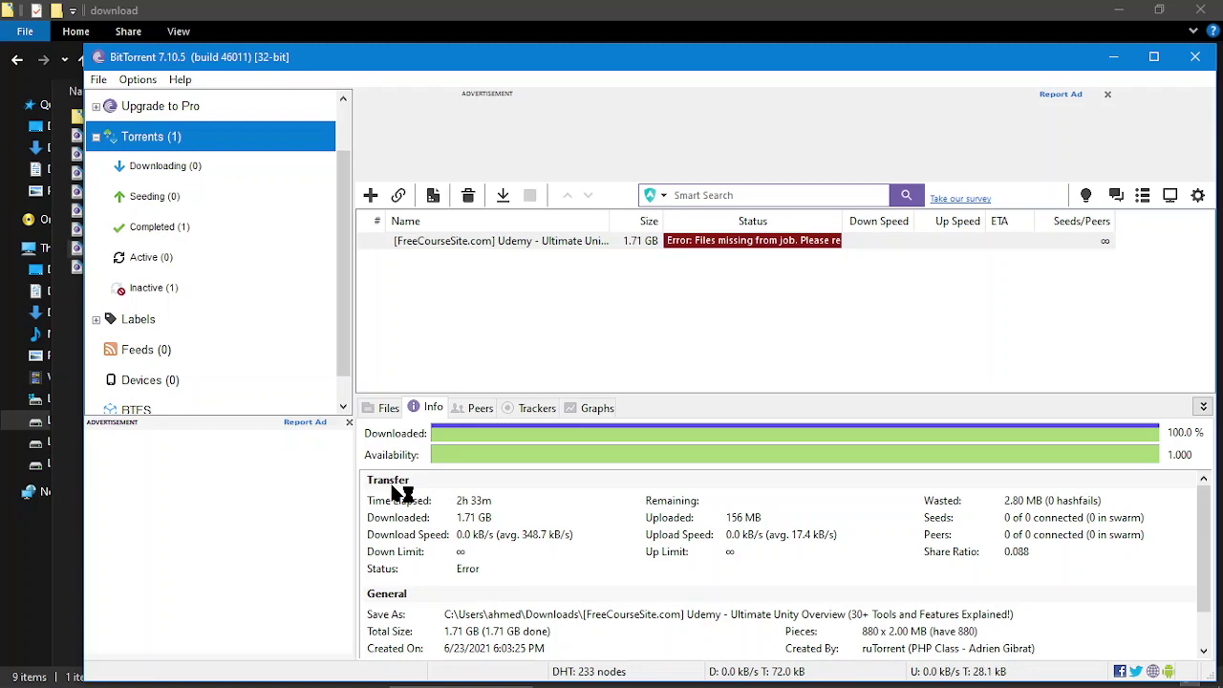
Deselect the listed torrent and look through the Peers, Graphs and Files detail views.
click(617, 299)
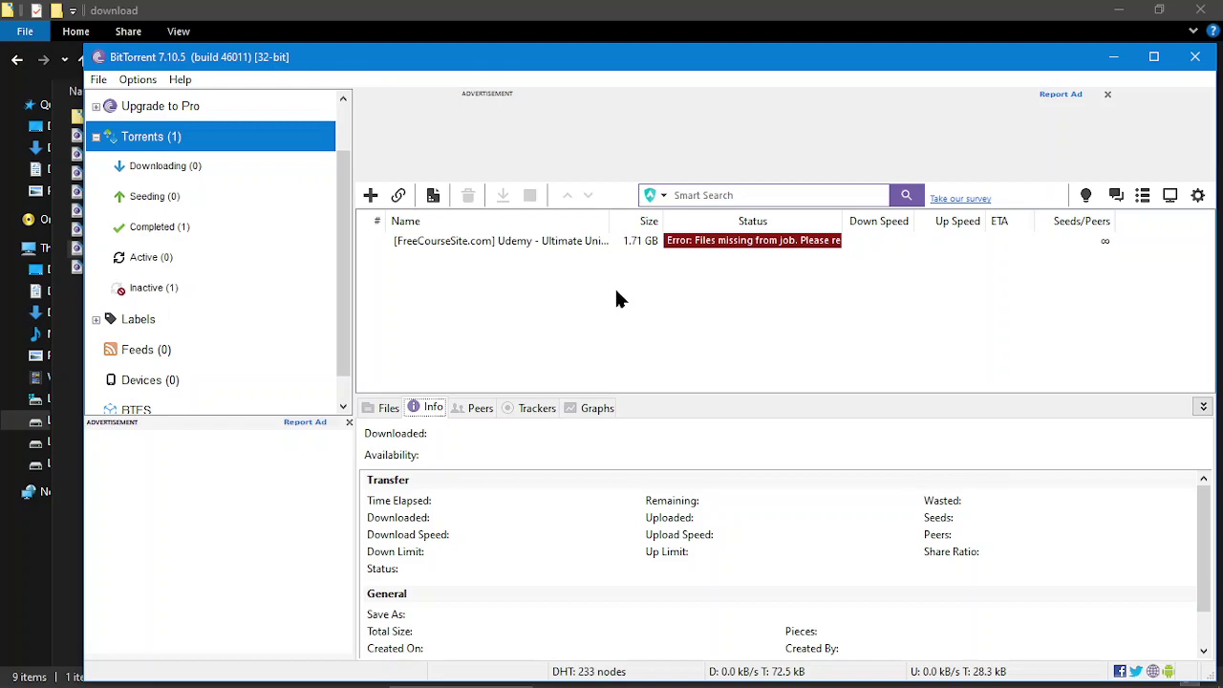
key(Right)
key(Right)
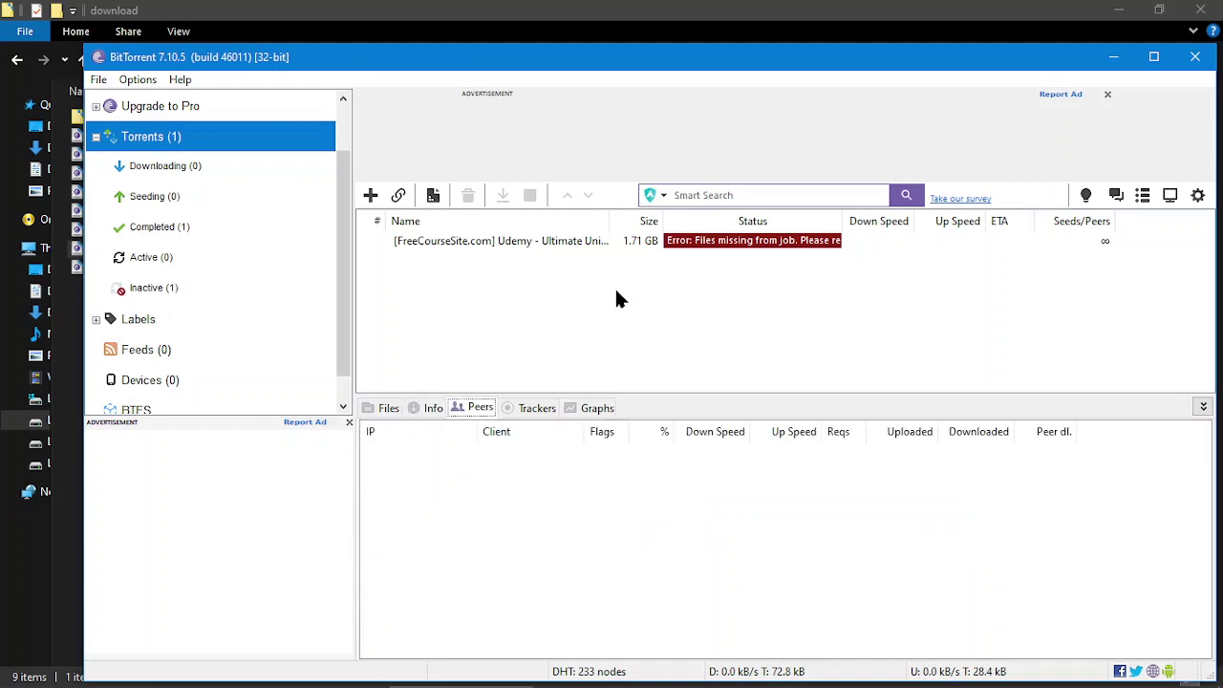
key(Right)
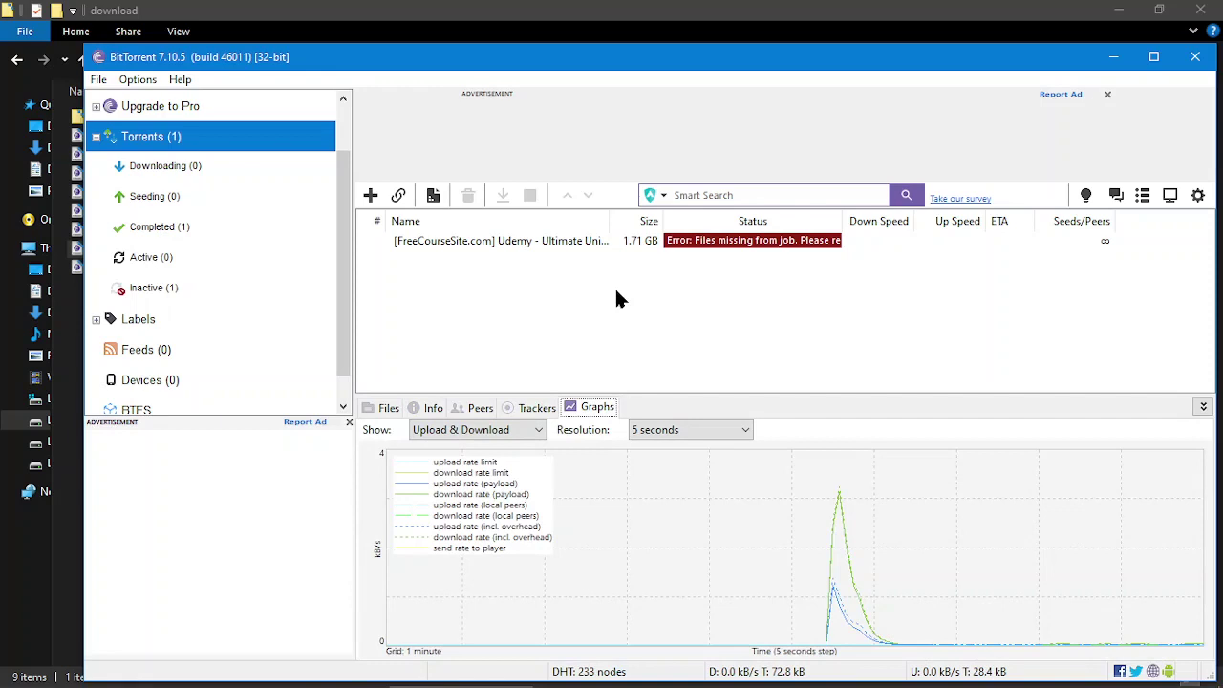
key(Left)
key(Left)
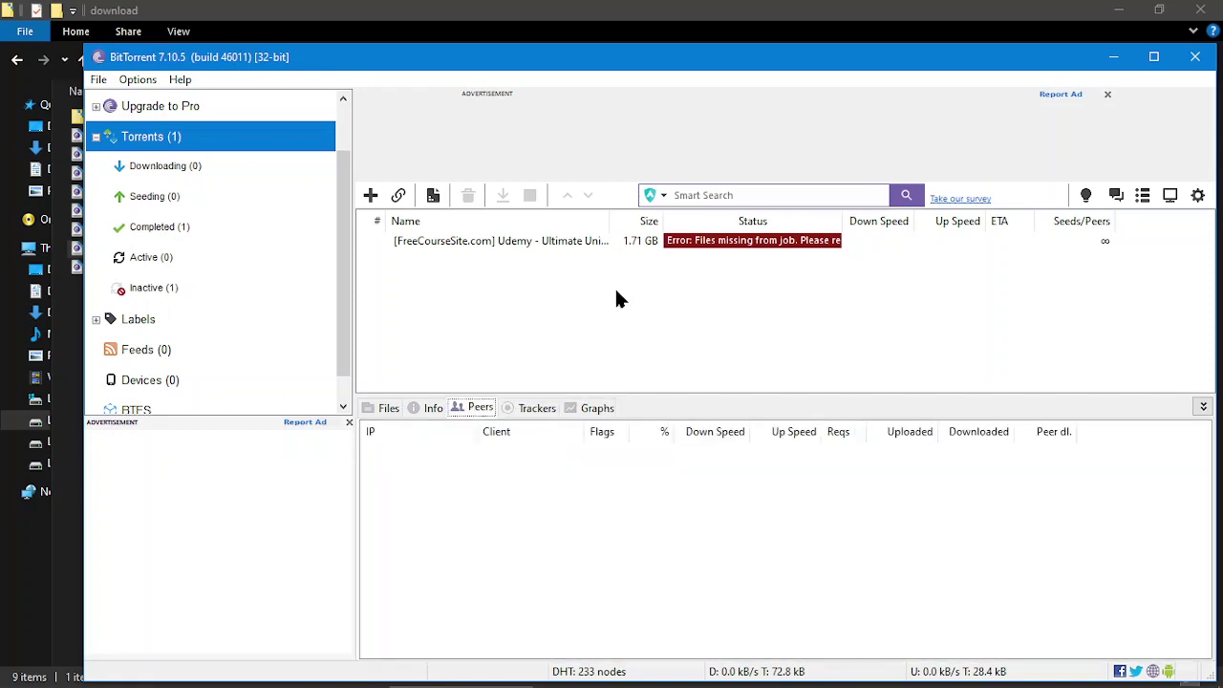
key(Left)
key(Left)
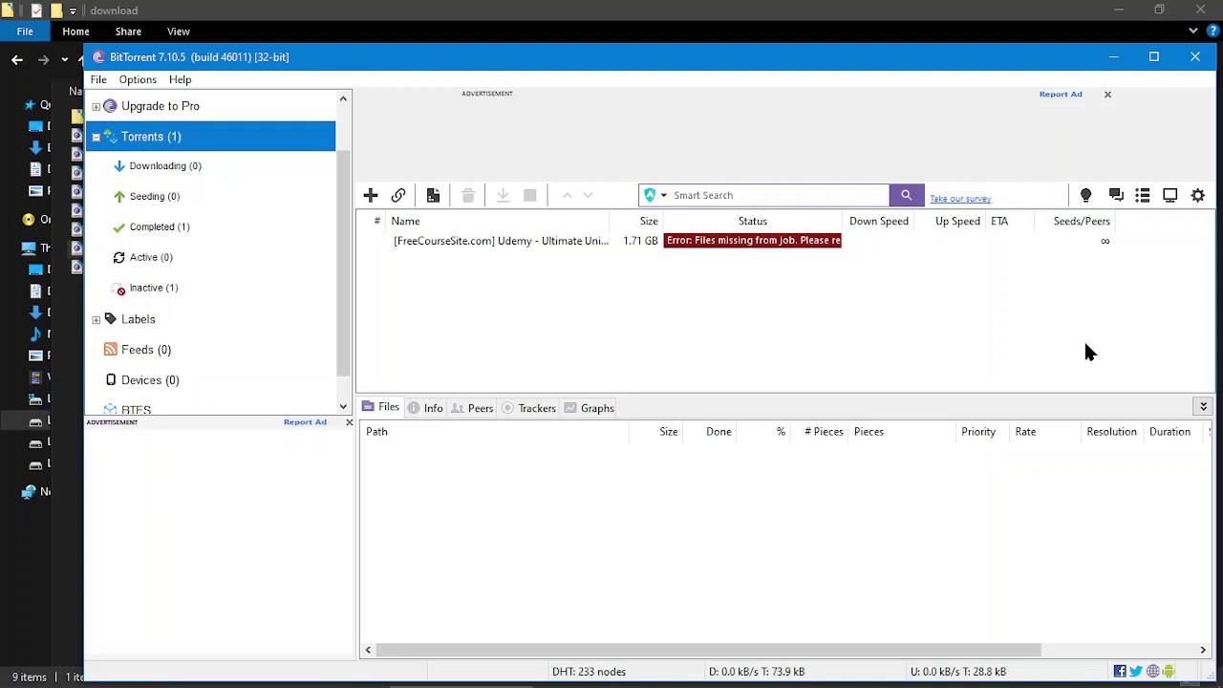
Close the BitTorrent window and select the Format-Factory torrent file in the download folder.
key(alt+F4)
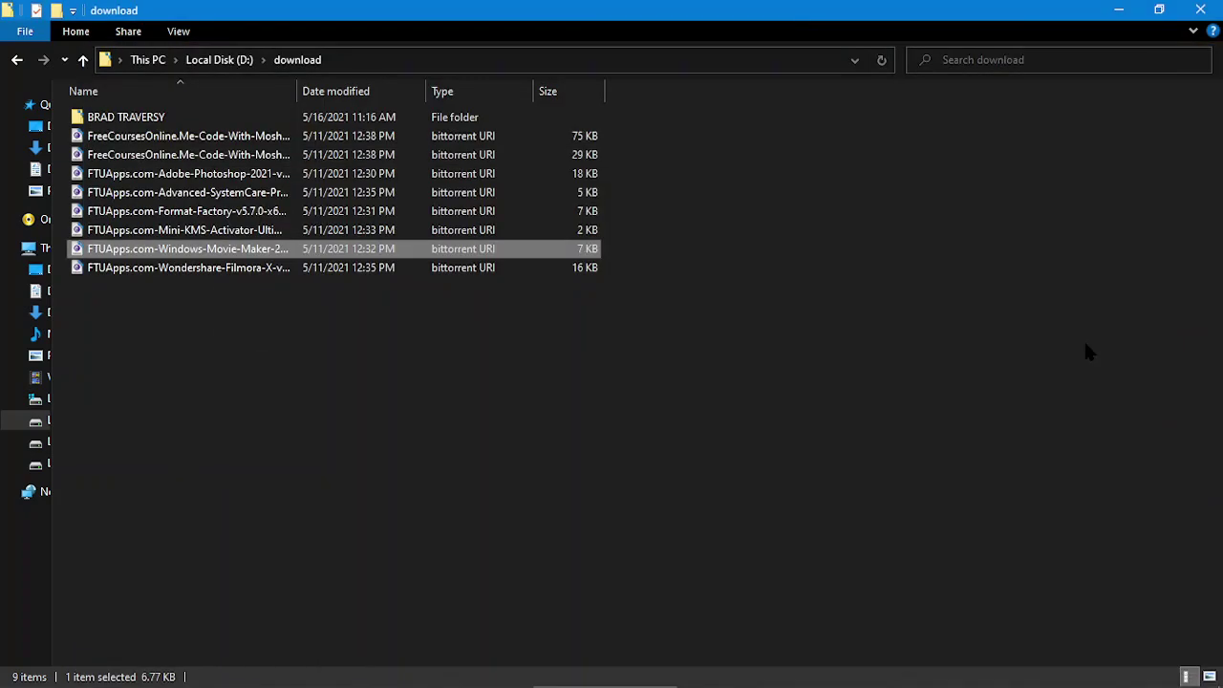
key(Up)
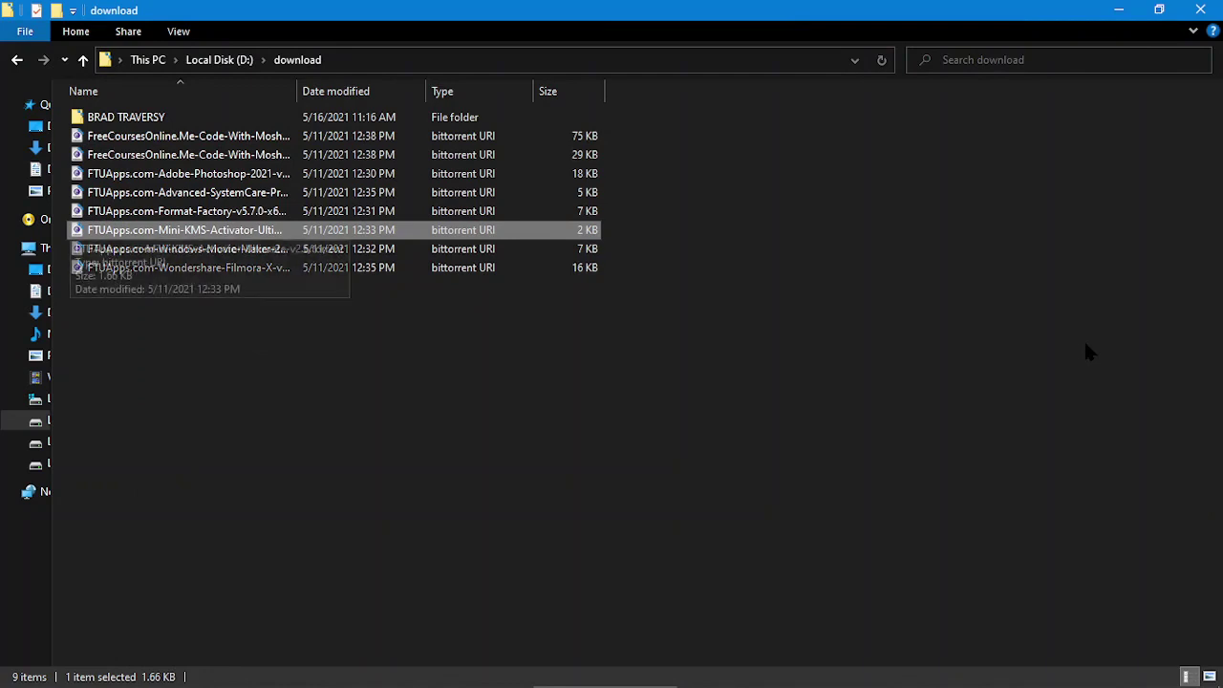
key(Up)
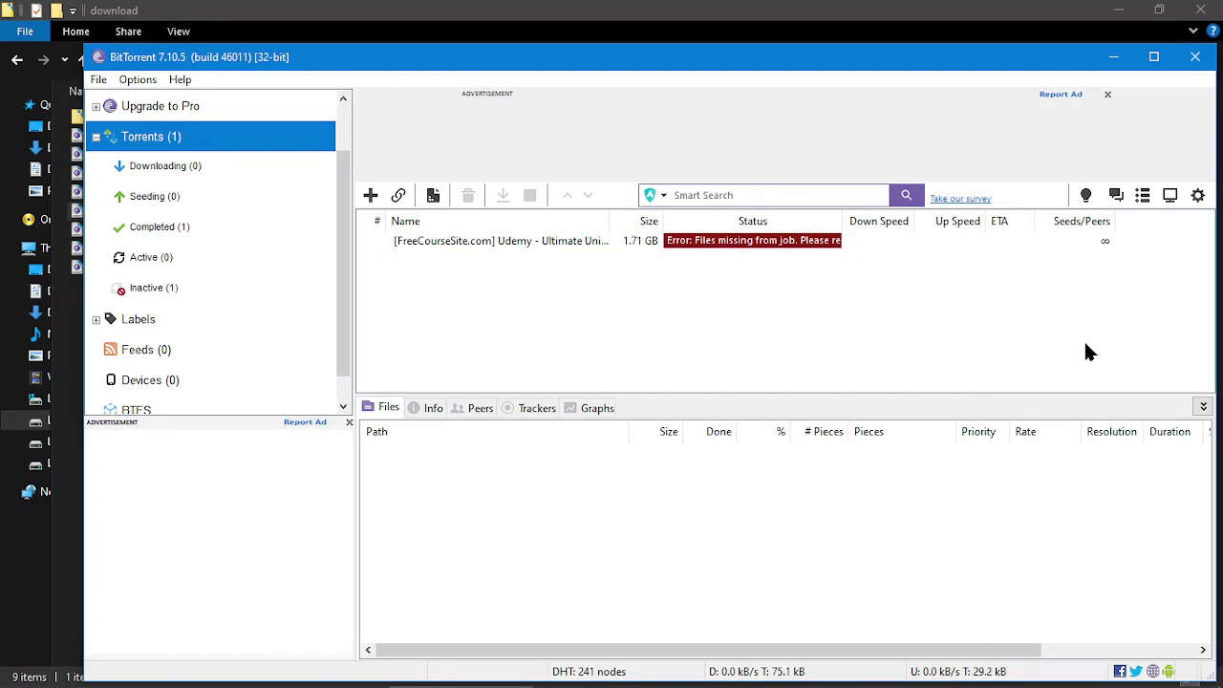
Check BitTorrent's Downloading category and the full Torrents list, and return to the desktop.
key(Down)
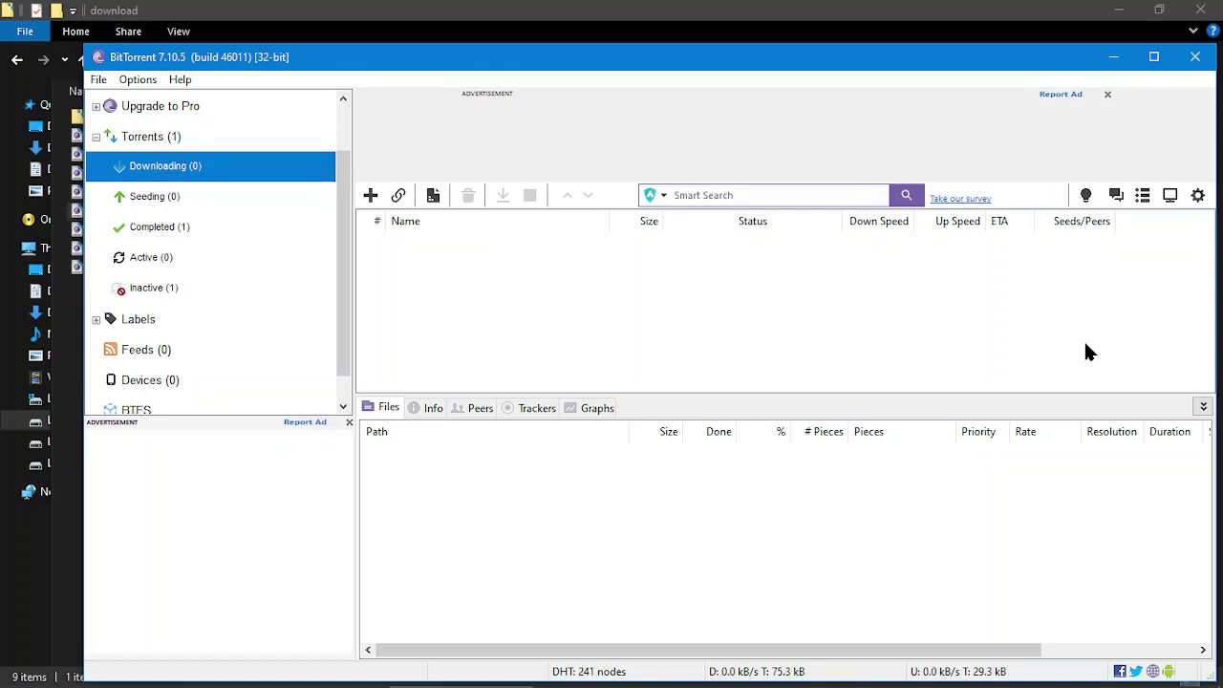
key(Up)
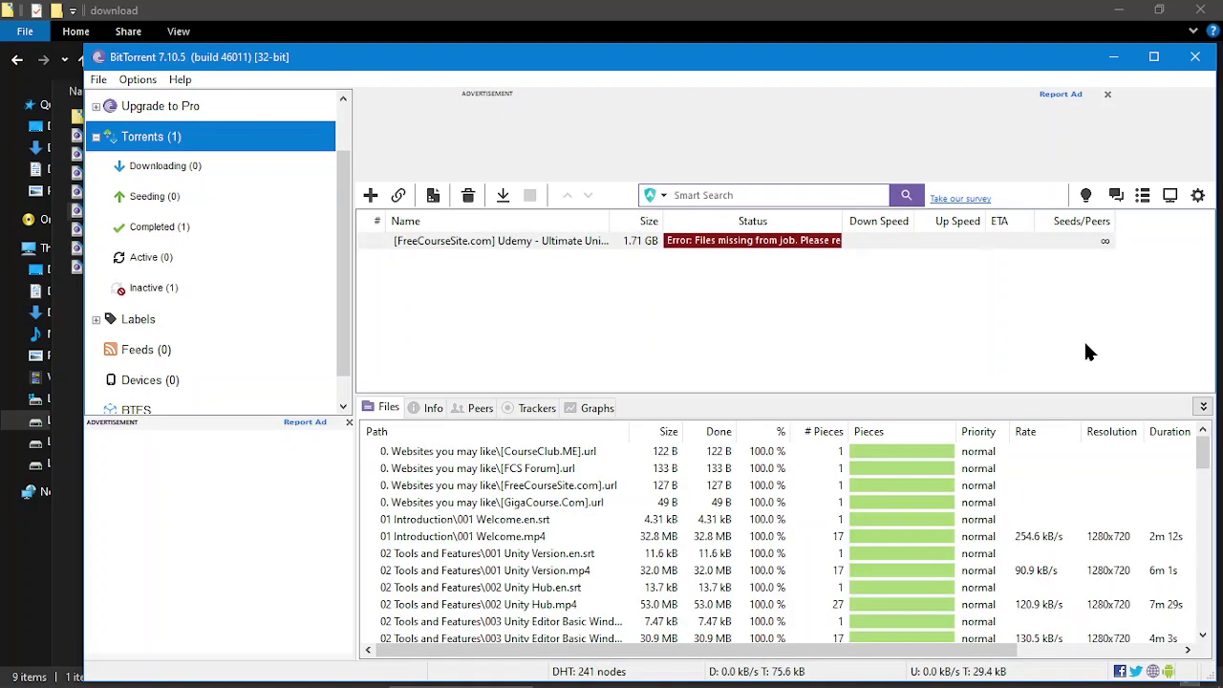
key(alt+Tab)
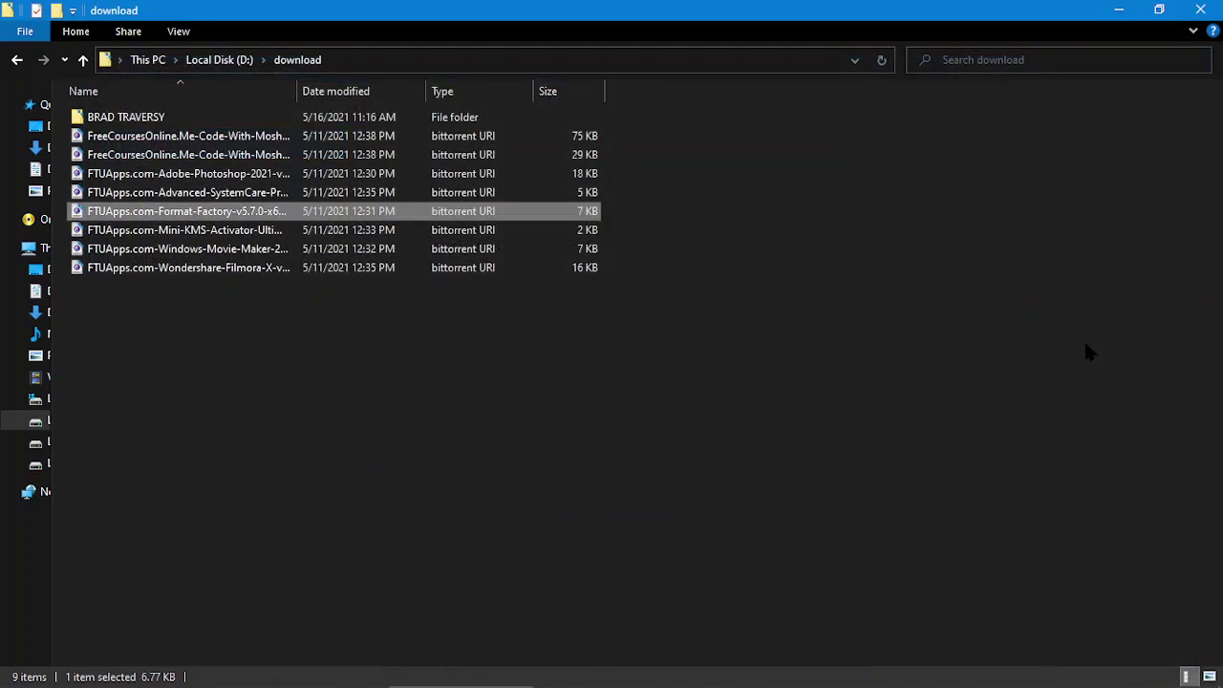
key(super+d)
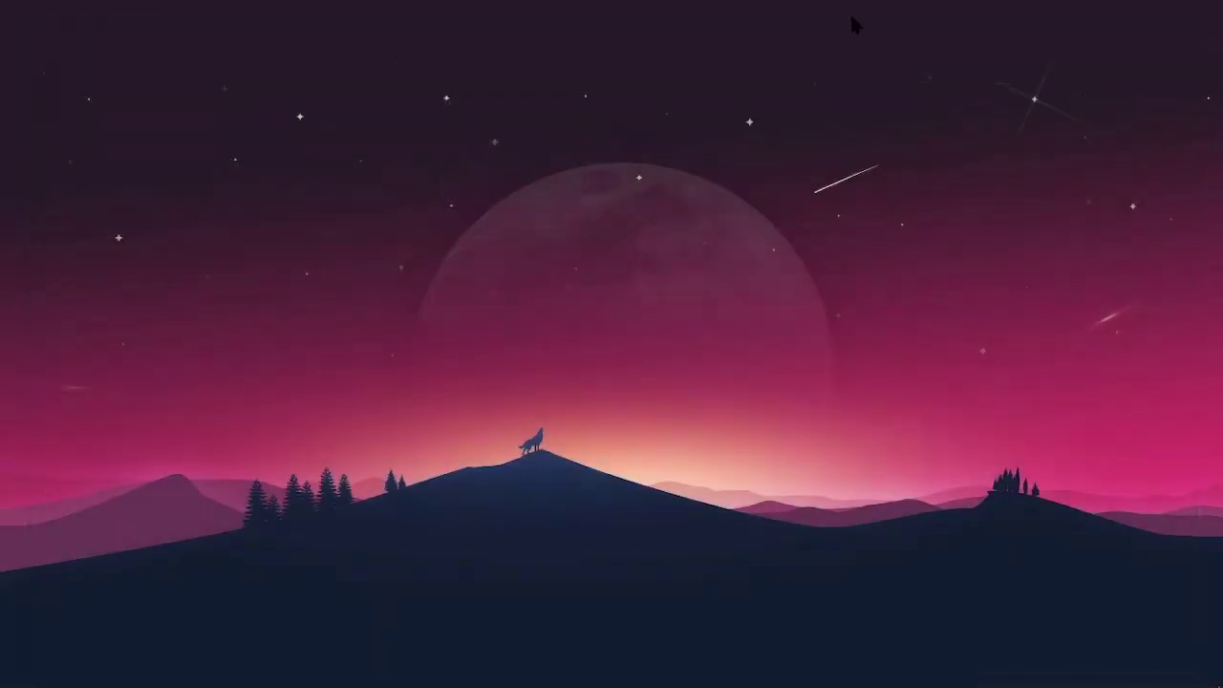